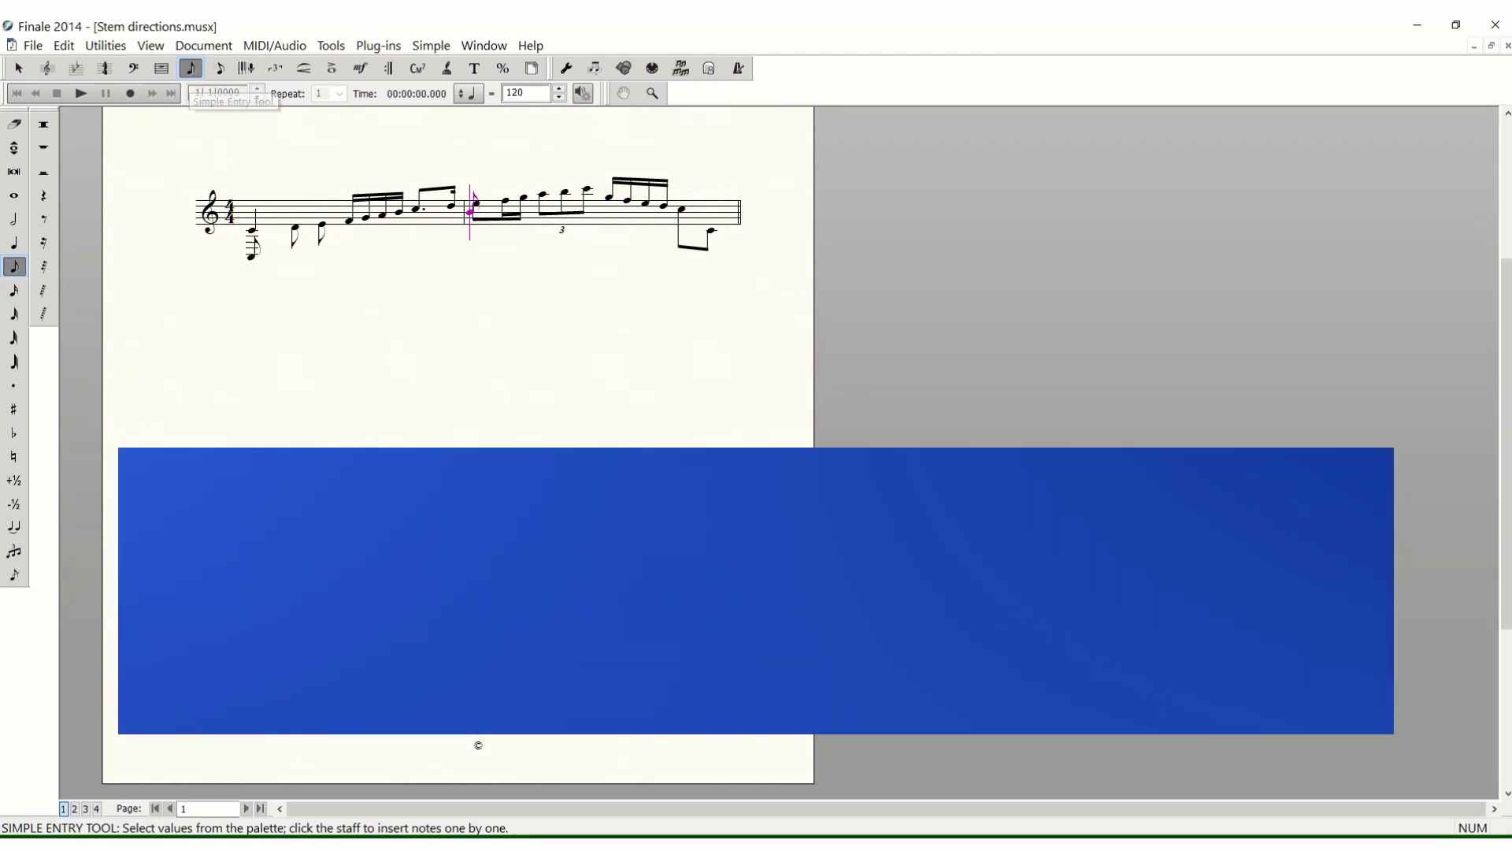
# In Simple Entry, flip the second note's stem up with L and then back down
pyautogui.keyDown('ctrl'); pyautogui.click(252, 221); pyautogui.keyUp('ctrl')
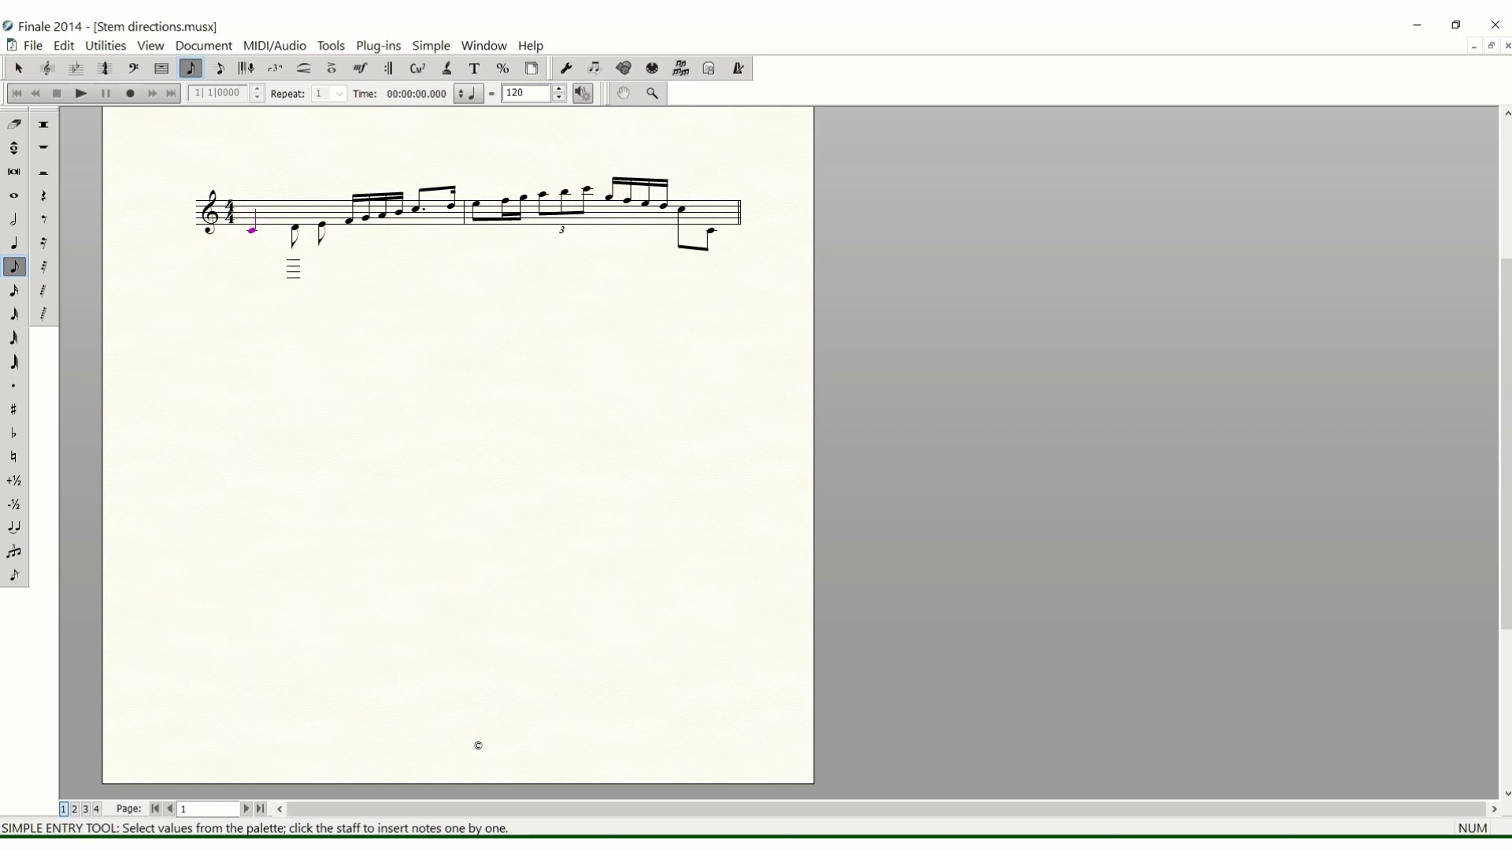
pyautogui.click(297, 232)
pyautogui.press('l')
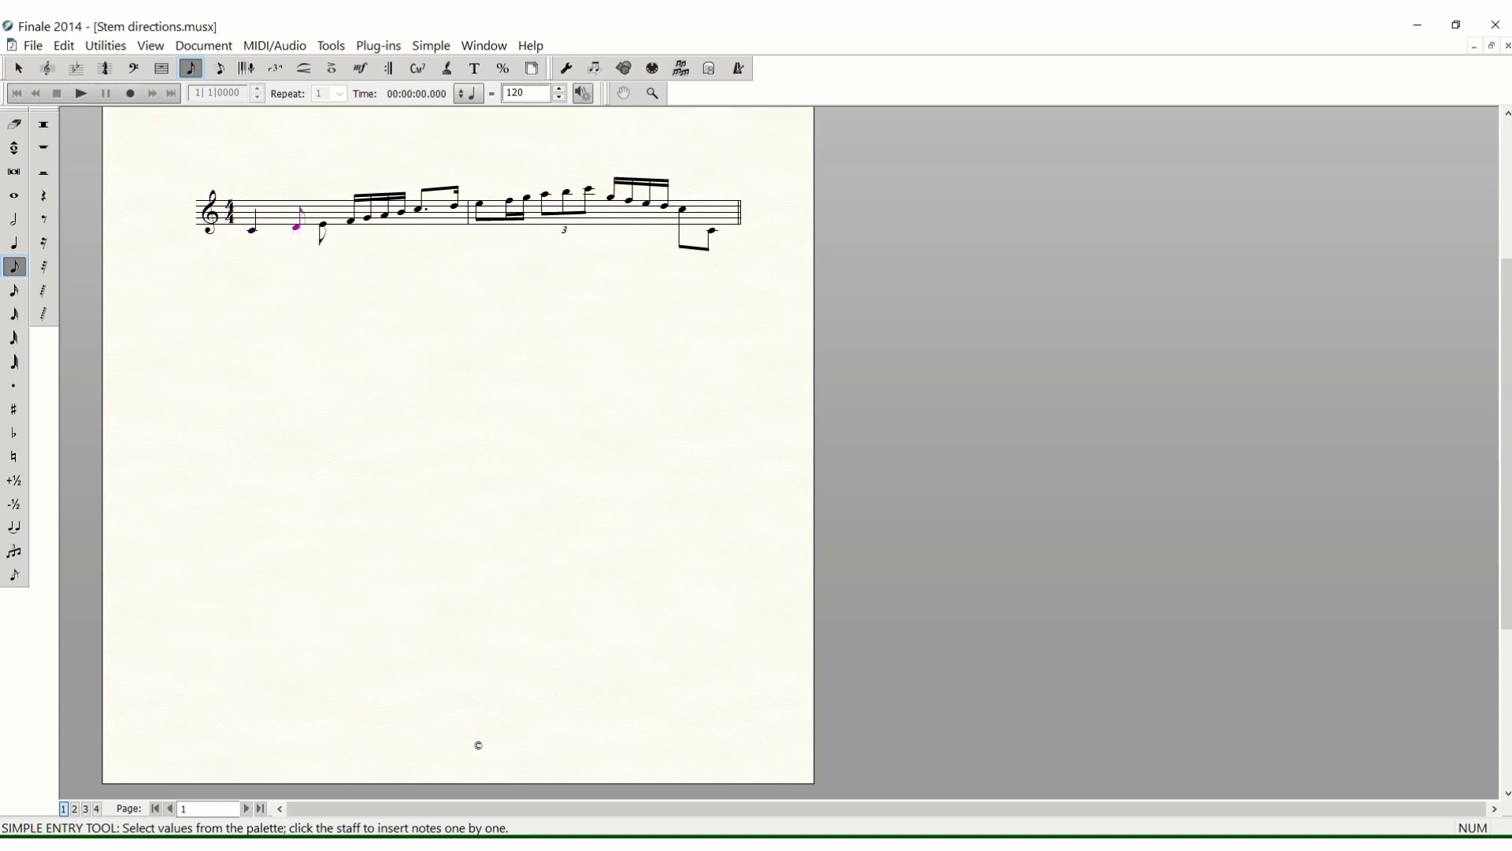
pyautogui.press('Right')
pyautogui.press('Right')
pyautogui.press('Right')
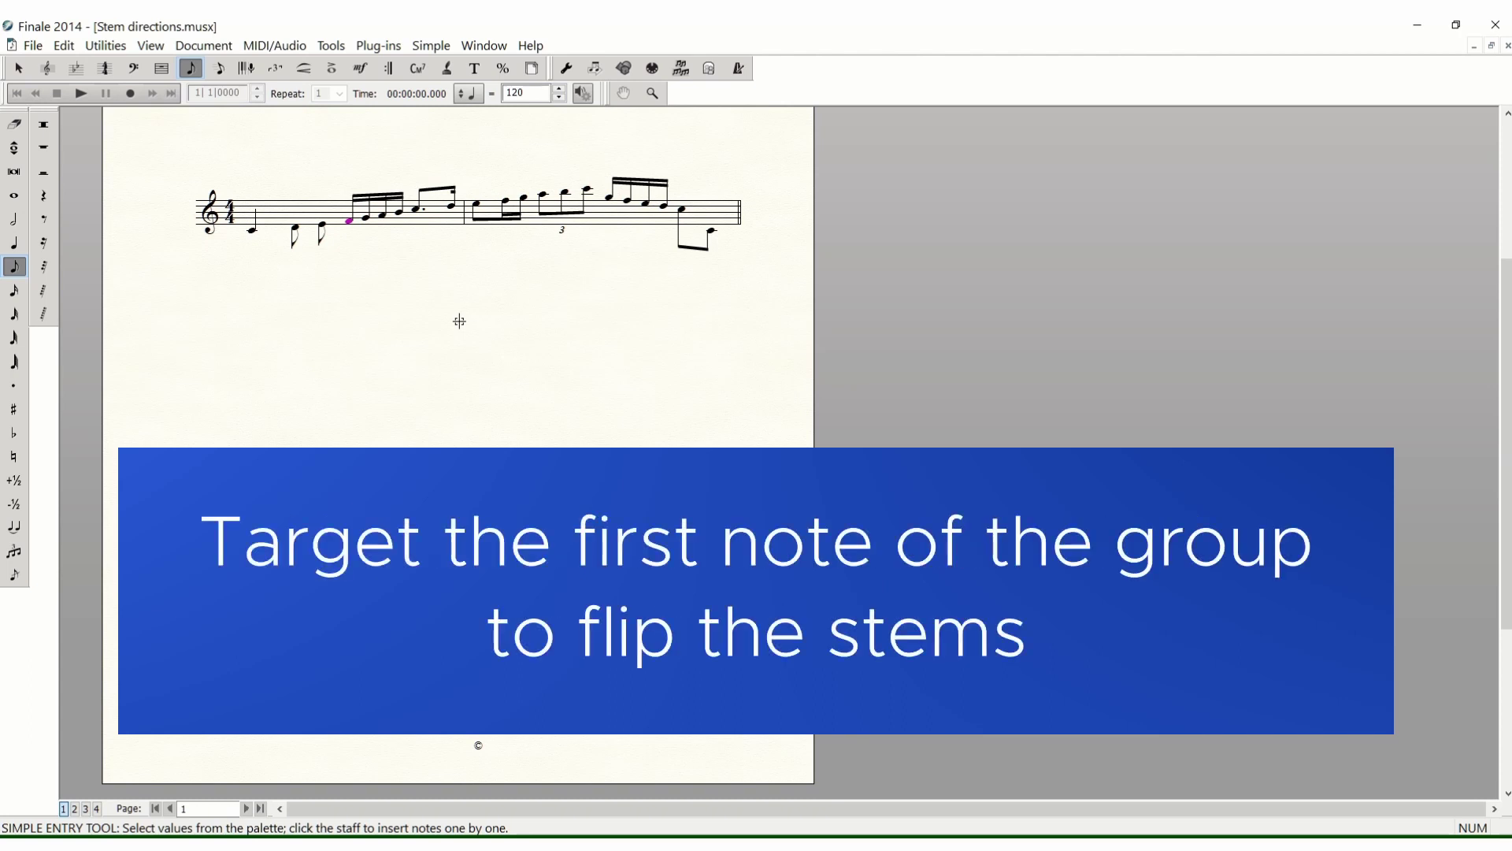
# Flip the beamed sixteenth-note group's stems downward with L from its first note
pyautogui.press('l')
pyautogui.press('l')
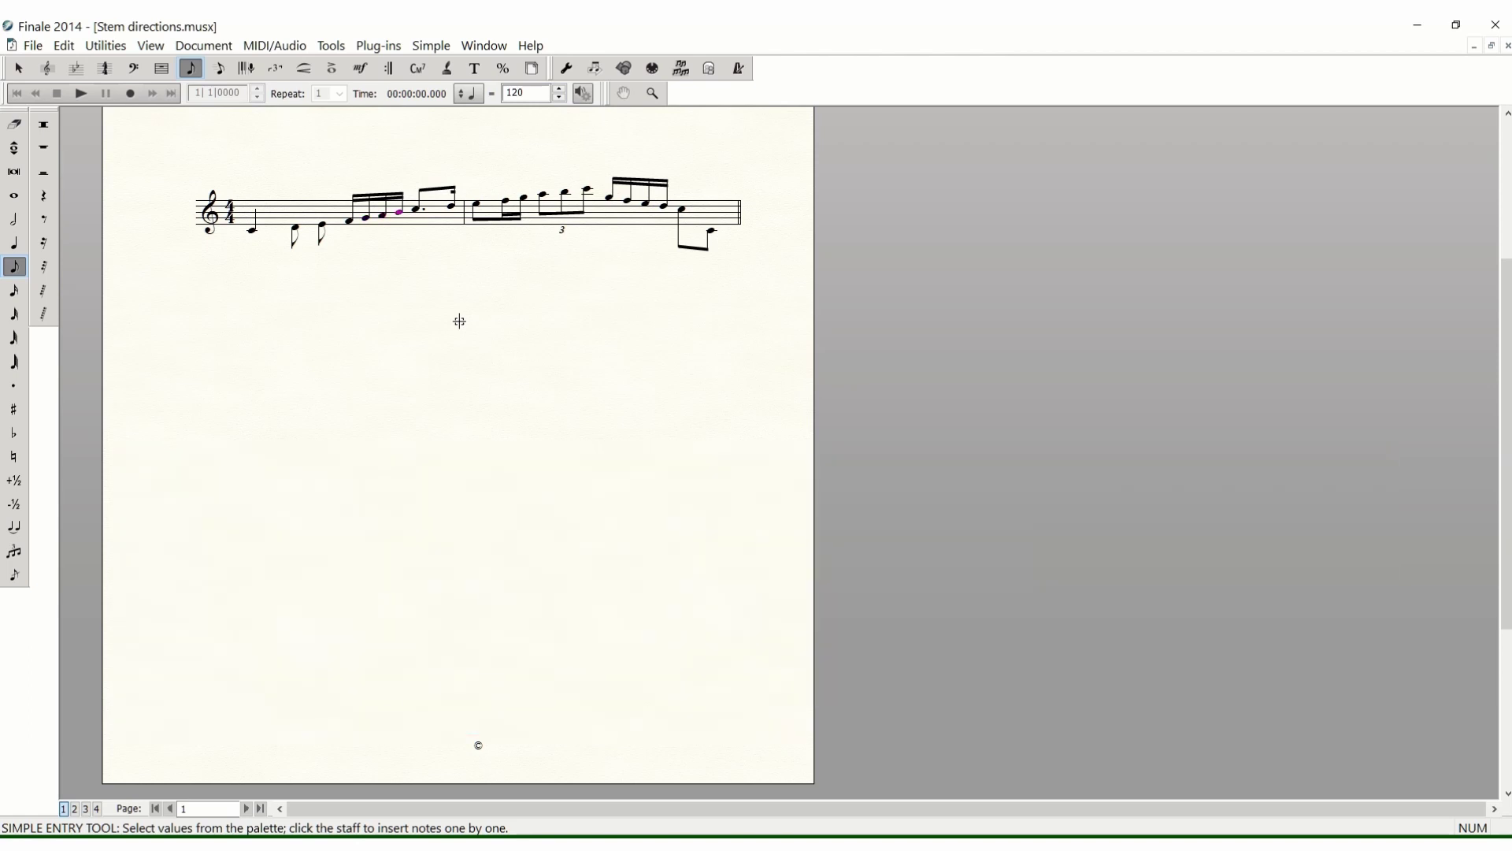
pyautogui.press('l')
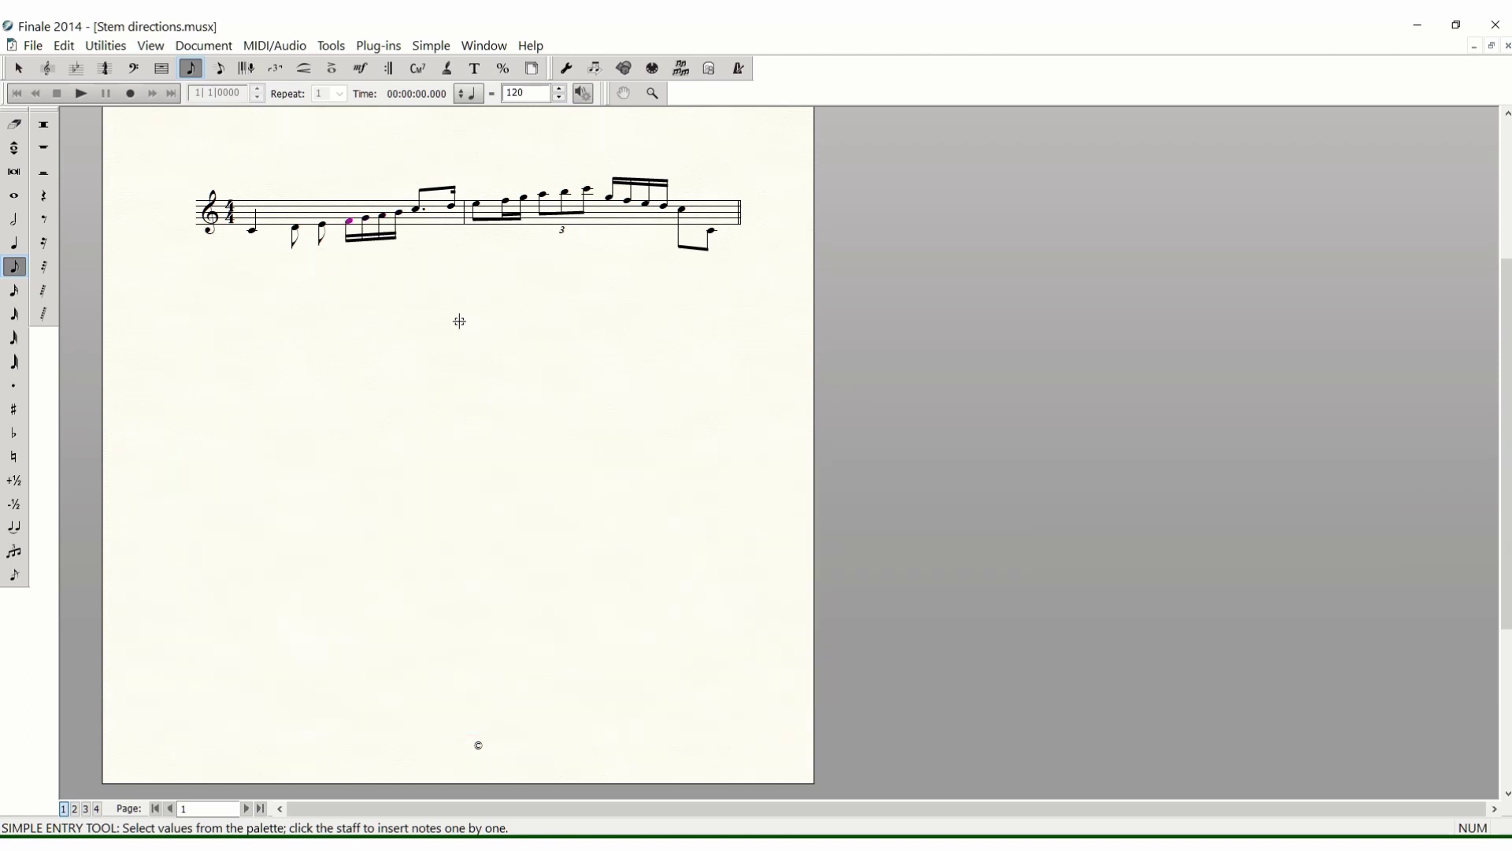
pyautogui.click(220, 68)
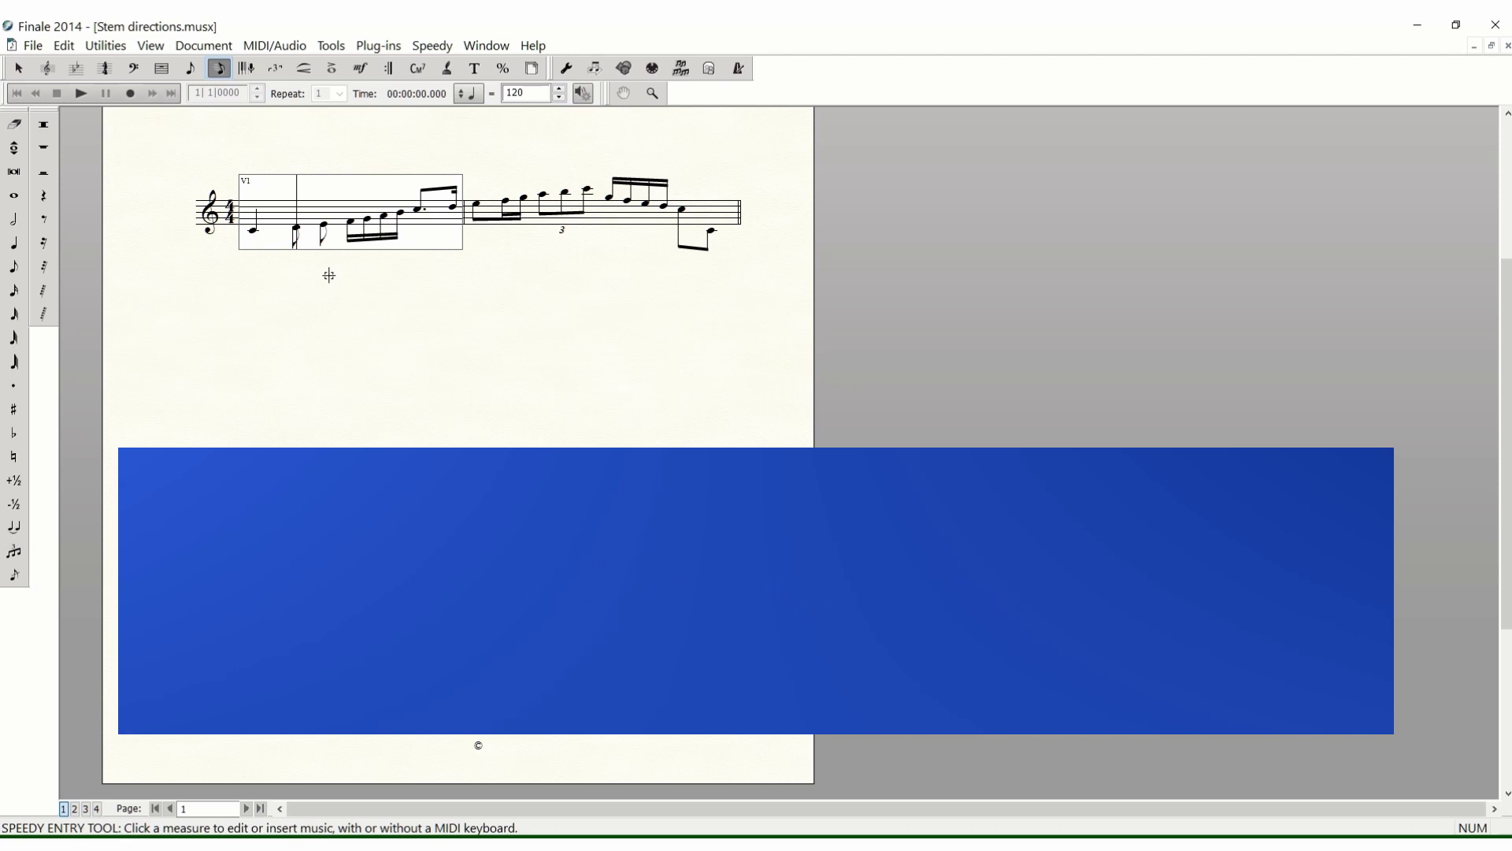
# In Speedy Entry, flip the second note's stem up, then the sixteenth group up and back down
pyautogui.press('l')
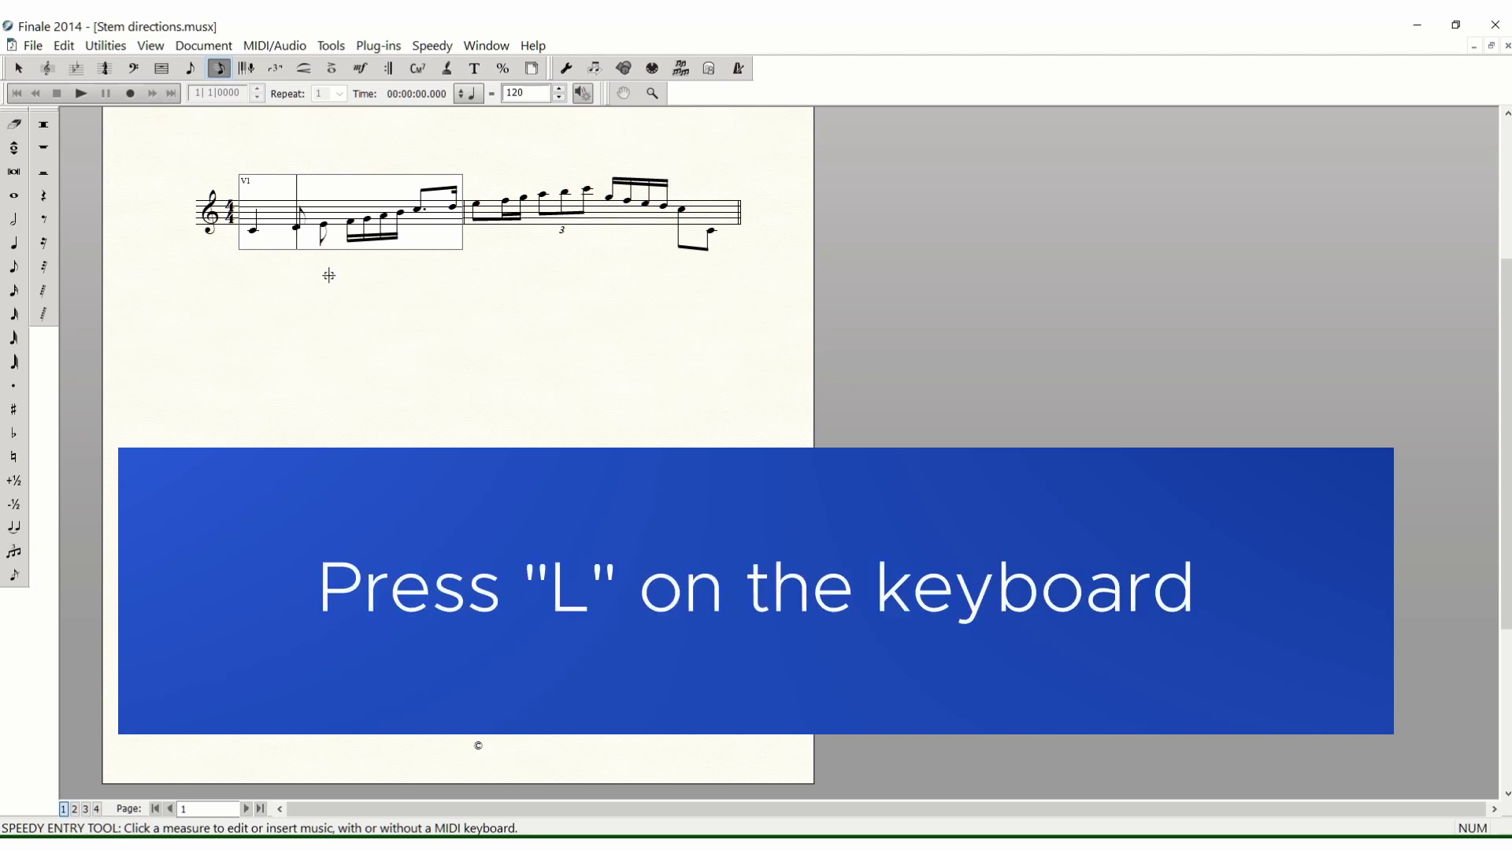
pyautogui.click(353, 227)
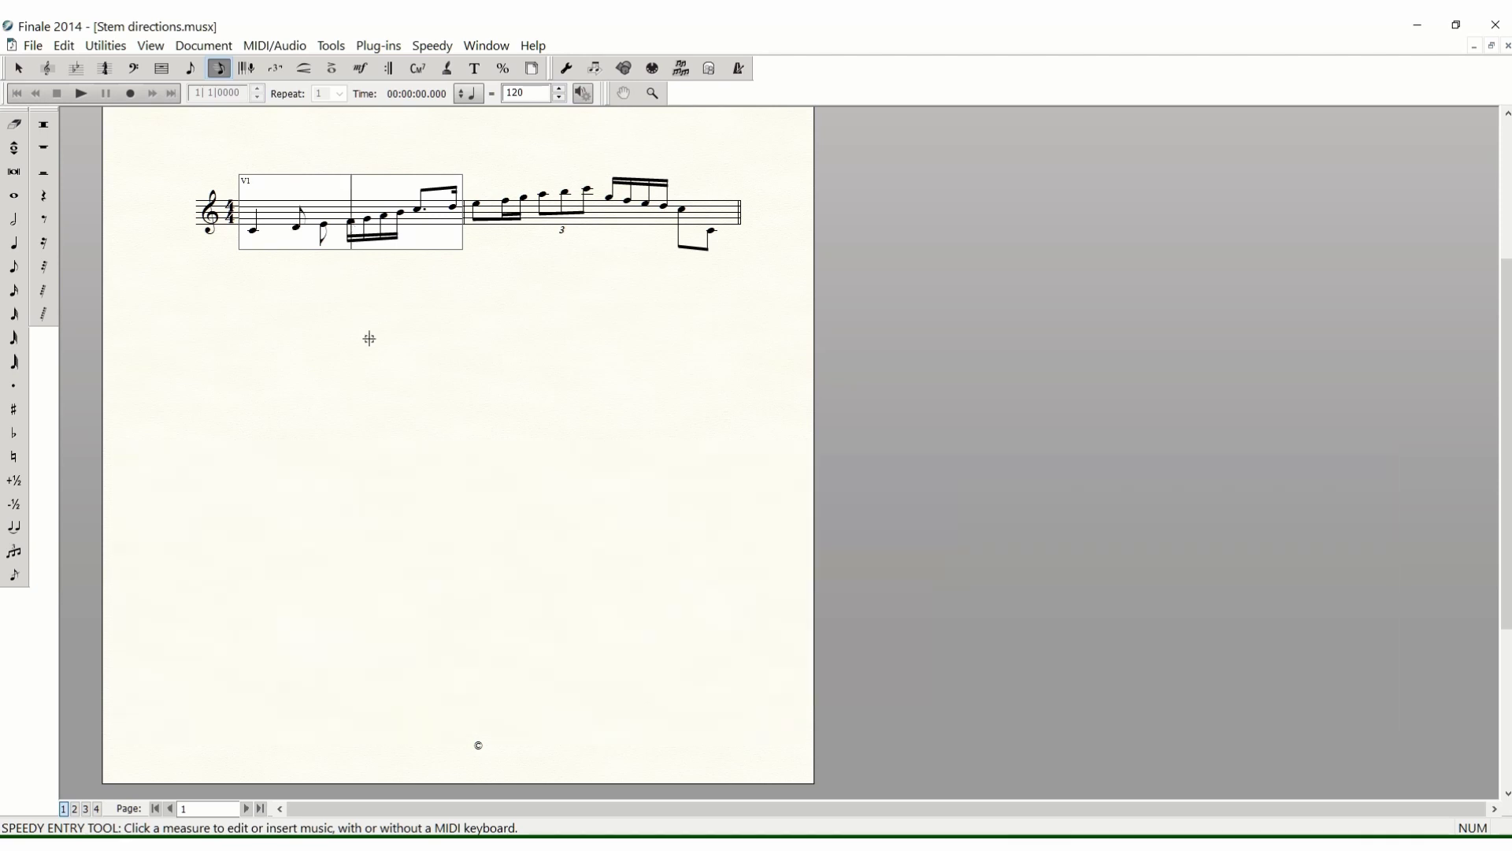
pyautogui.press('l')
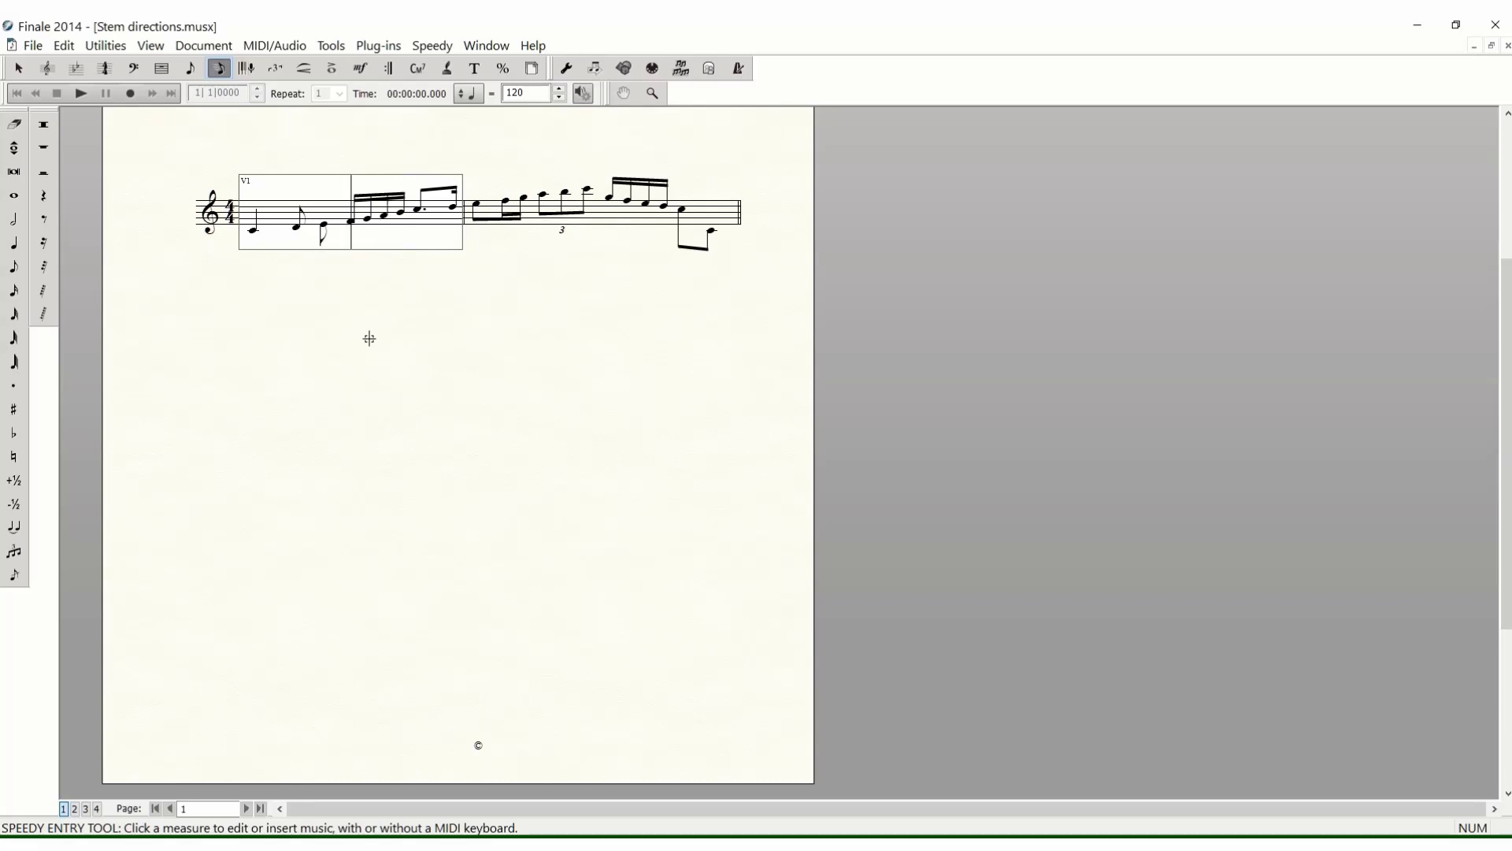
pyautogui.press('l')
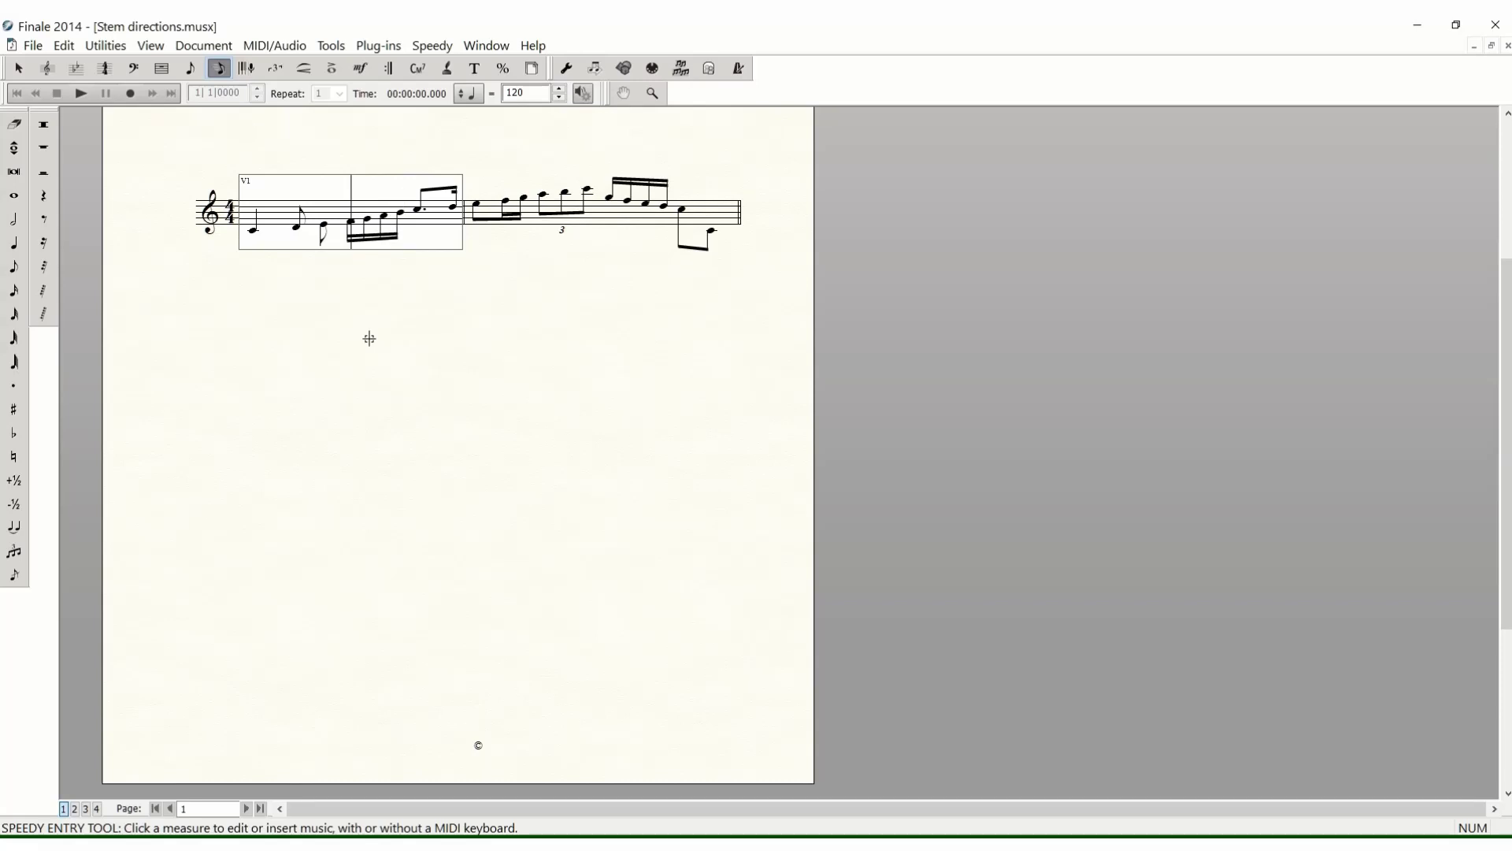